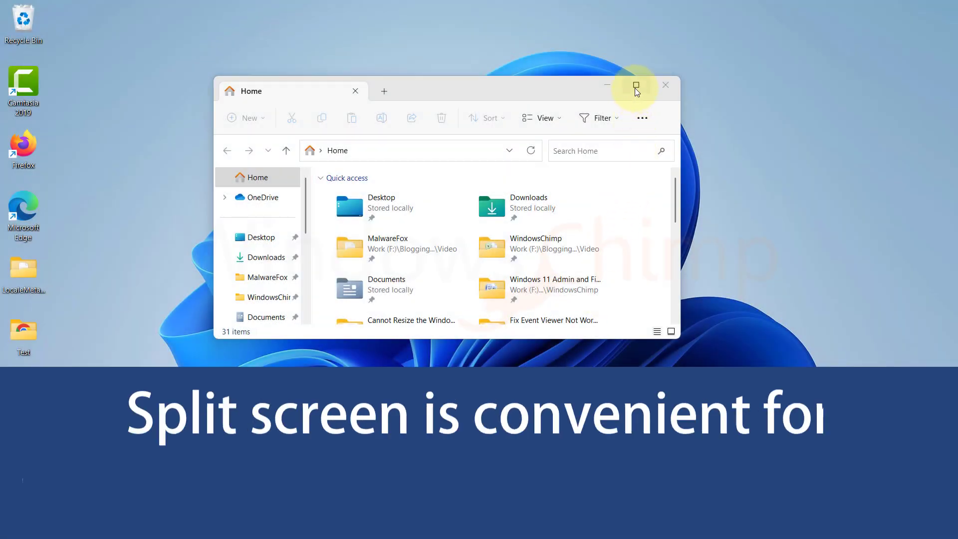
Use Snap Layouts to place the Explorer Home window top-left, then top-right.
mouse_move(636, 90)
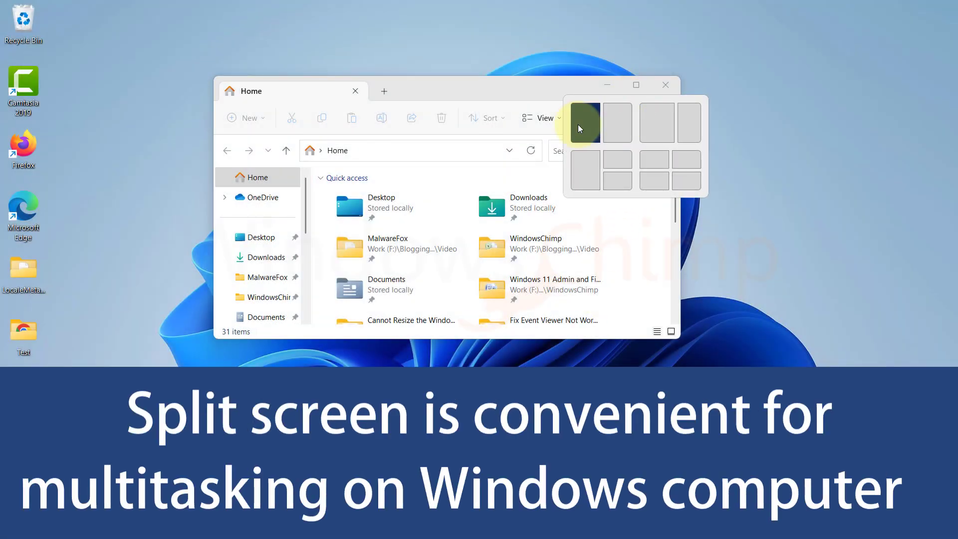
left_click(662, 168)
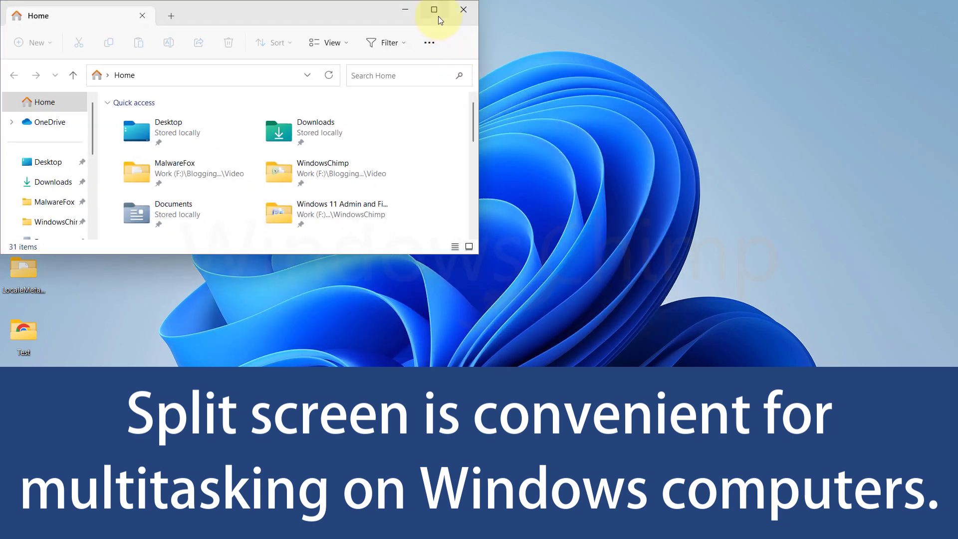
mouse_move(438, 16)
left_click(479, 88)
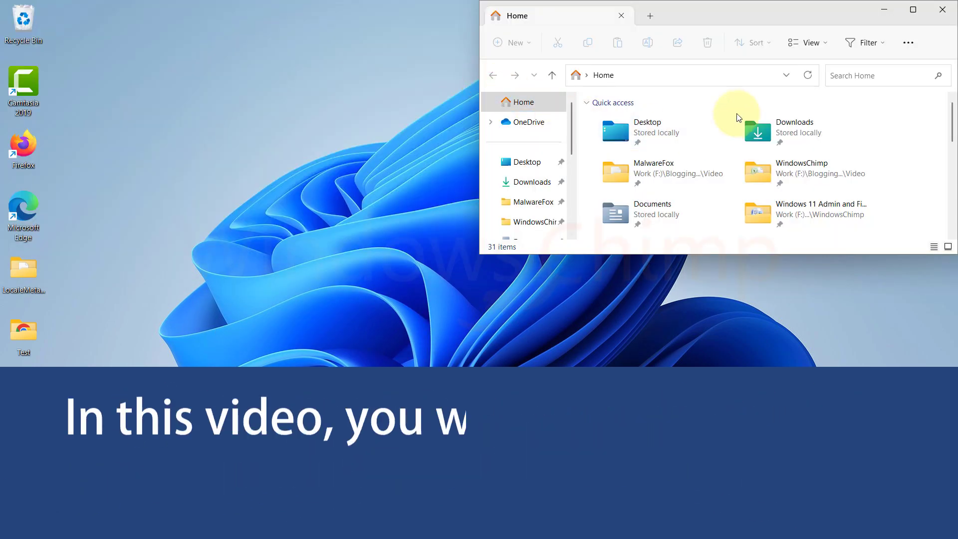
mouse_move(913, 9)
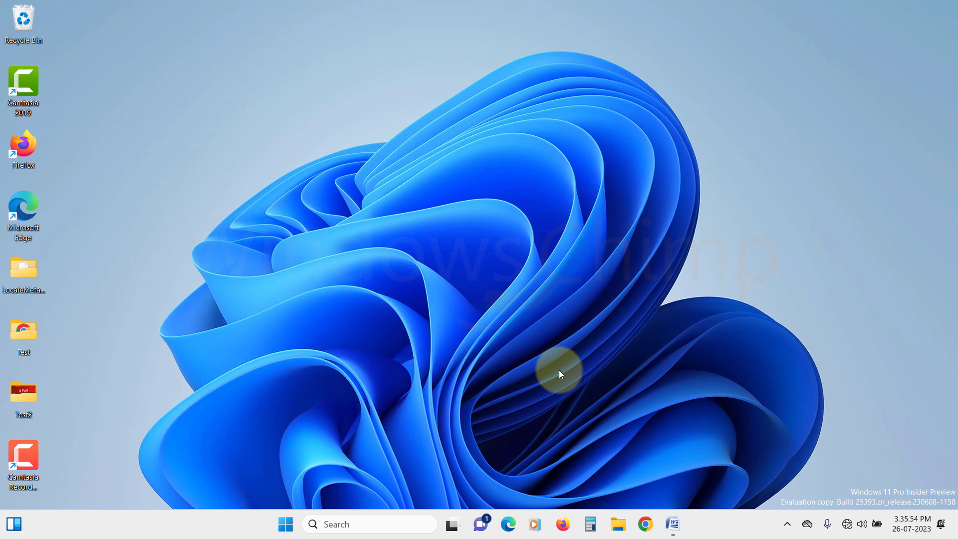
Turn on Snap windows in Settings > System > Multitasking and expand its options.
left_click(285, 524)
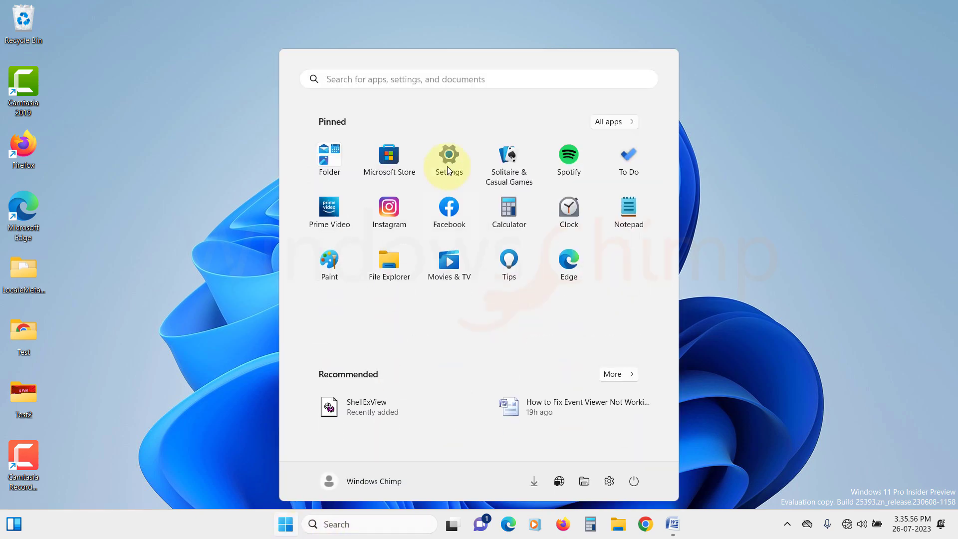
left_click(444, 151)
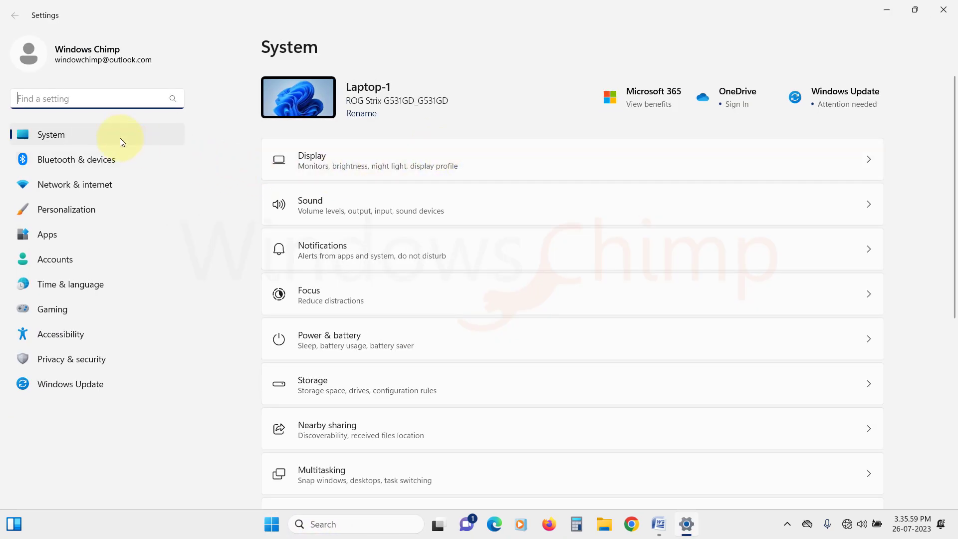
scroll(360, 269, "down", 4)
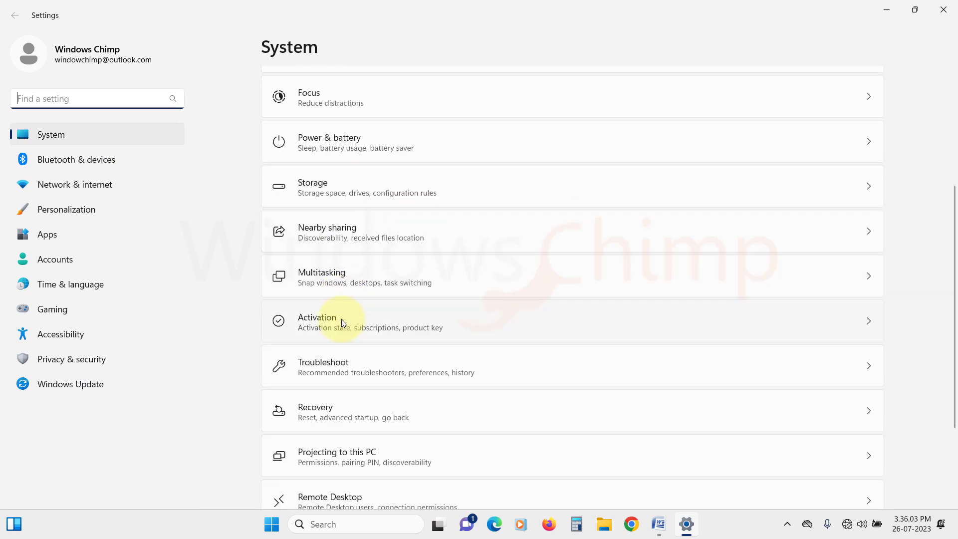
left_click(335, 281)
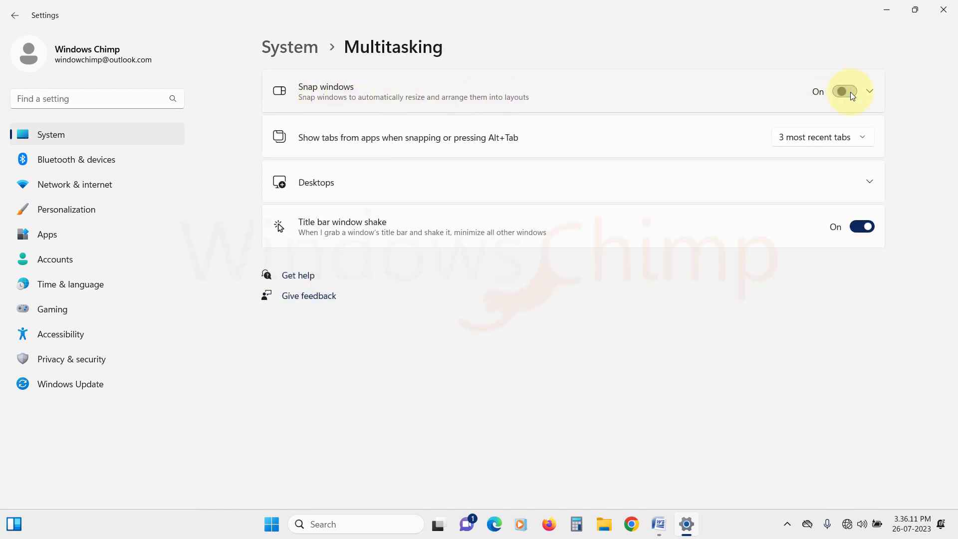
left_click(870, 91)
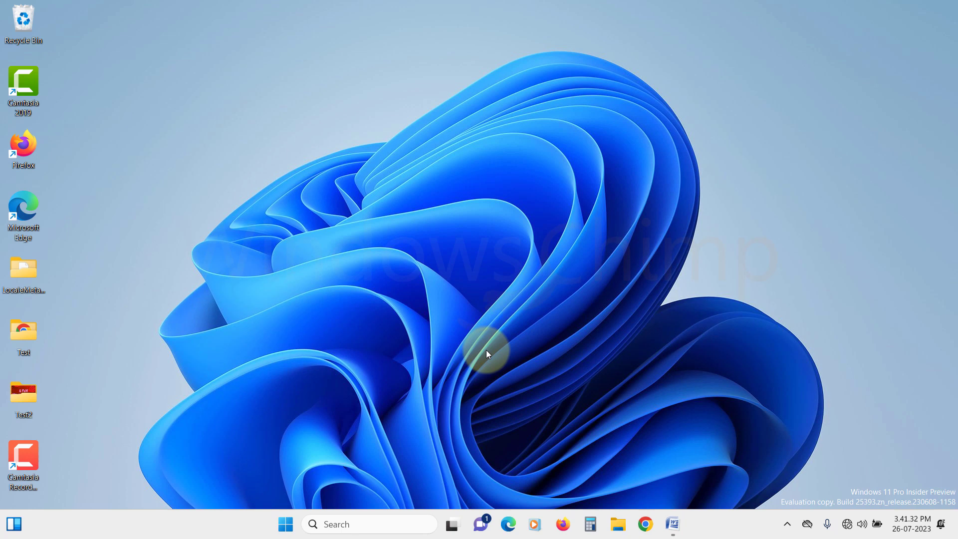
In Settings > System > Display, confirm the resolution is 1920 × 1080 (Recommended).
left_click(285, 524)
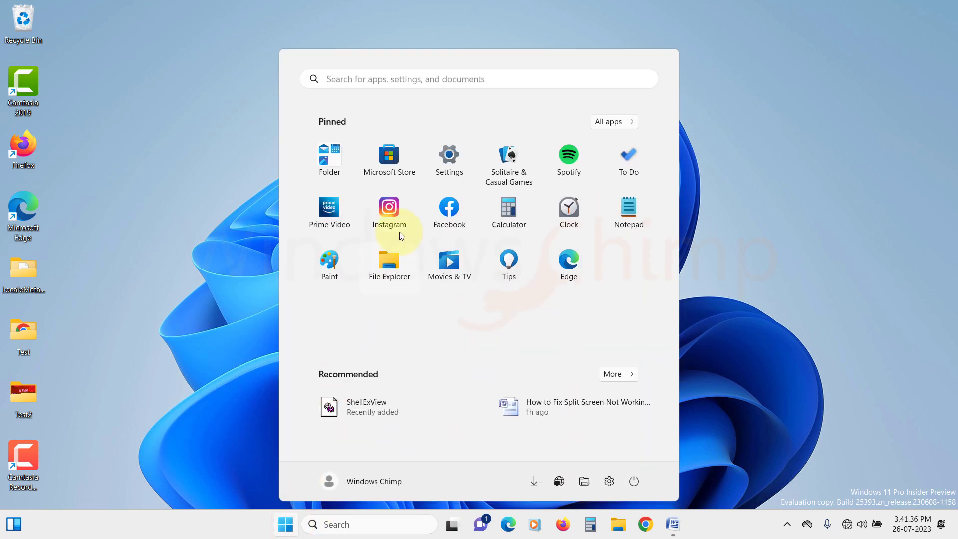
left_click(440, 171)
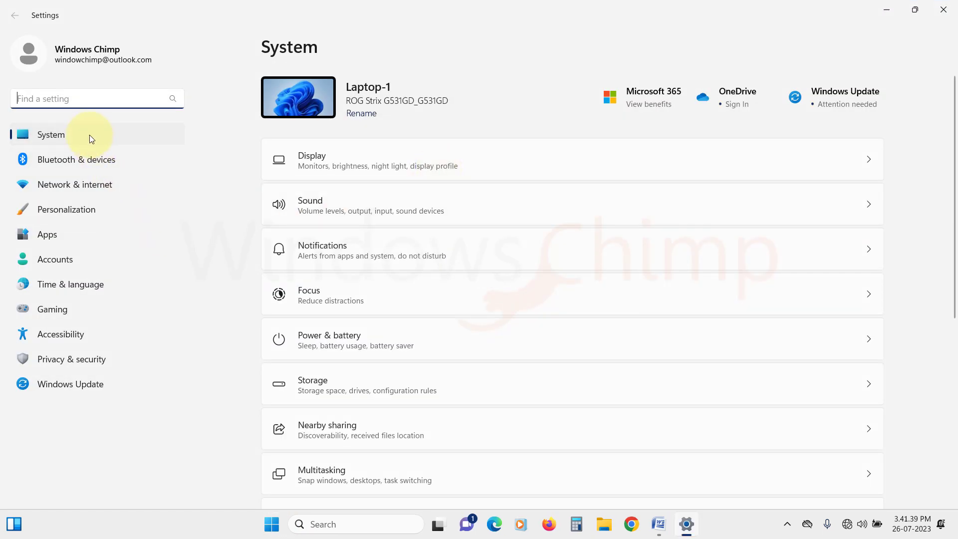
left_click(326, 163)
scroll(332, 200, "down", 5)
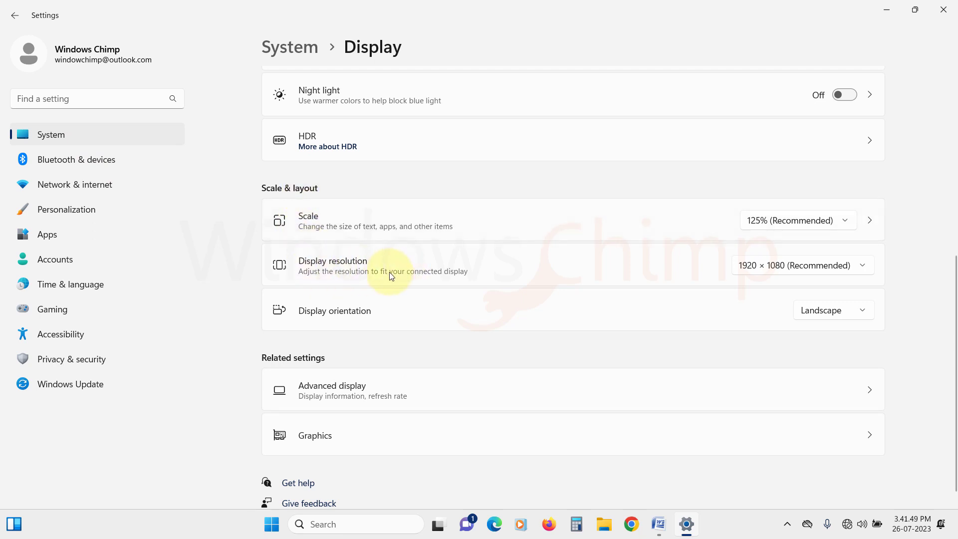
left_click(774, 269)
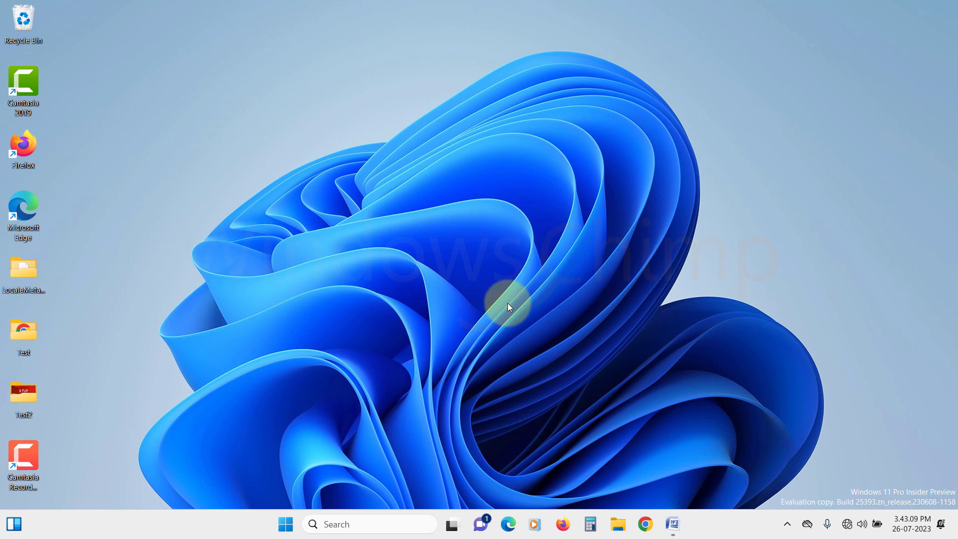
Restart the Windows Explorer process from Task Manager's Processes list.
right_click(287, 528)
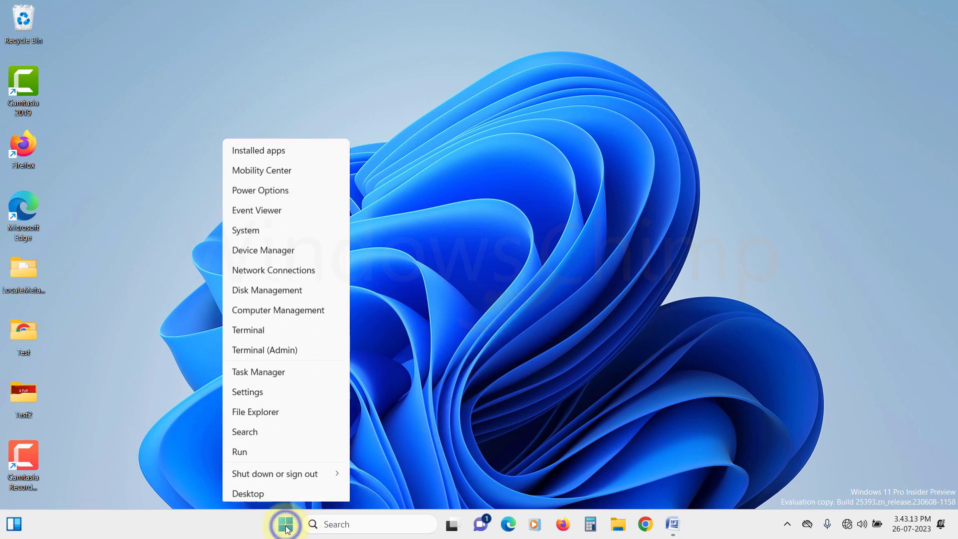
left_click(277, 372)
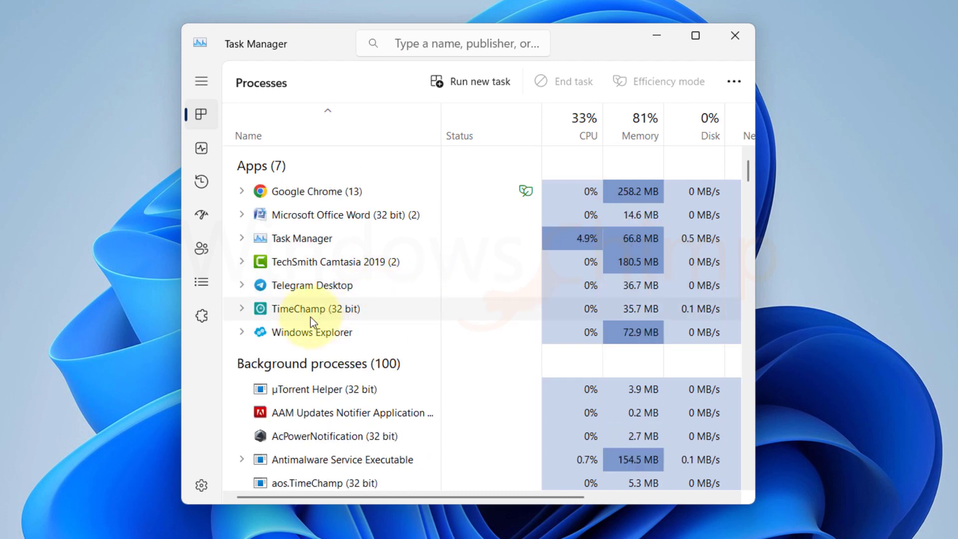
left_click(311, 330)
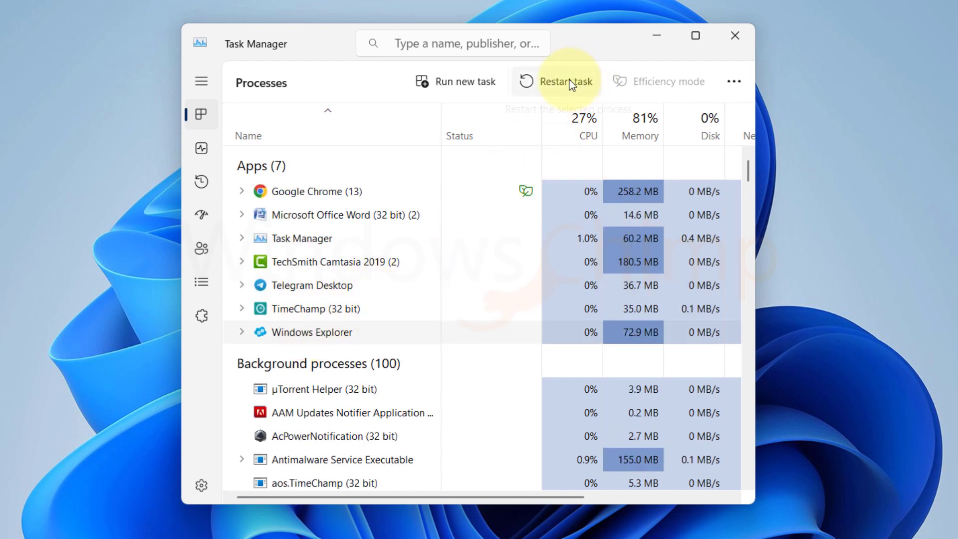
left_click(570, 80)
right_click(334, 336)
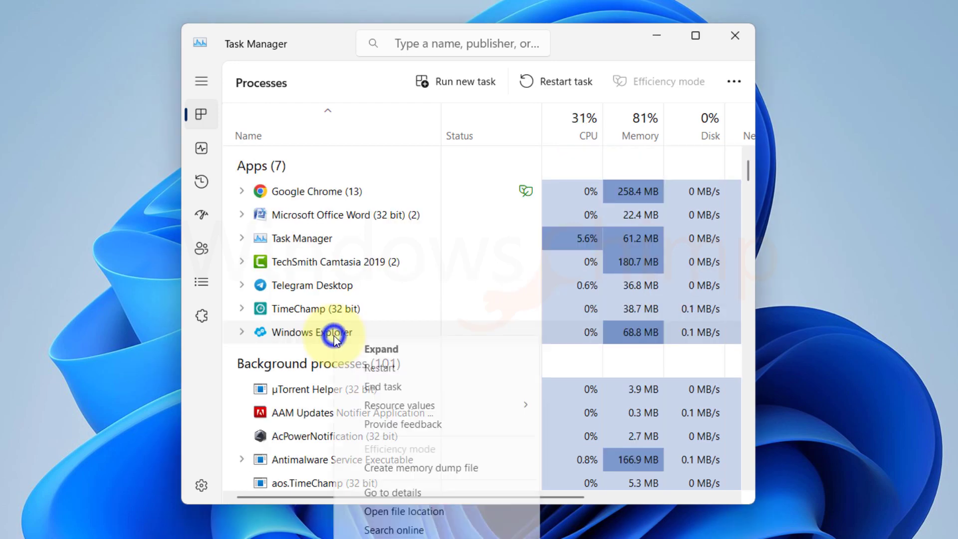
left_click(391, 368)
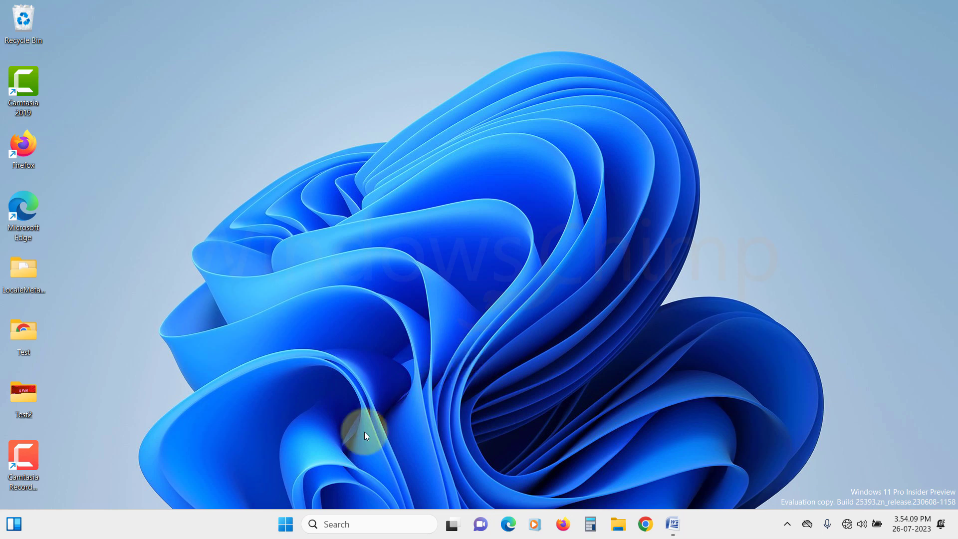
Uninstall VLC media player from Settings > Apps > Installed apps.
left_click(280, 524)
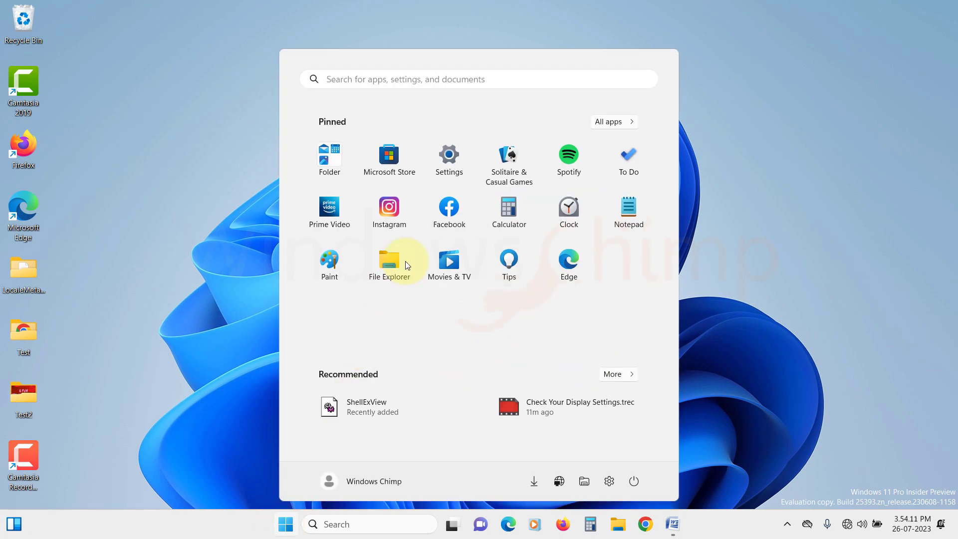
left_click(449, 160)
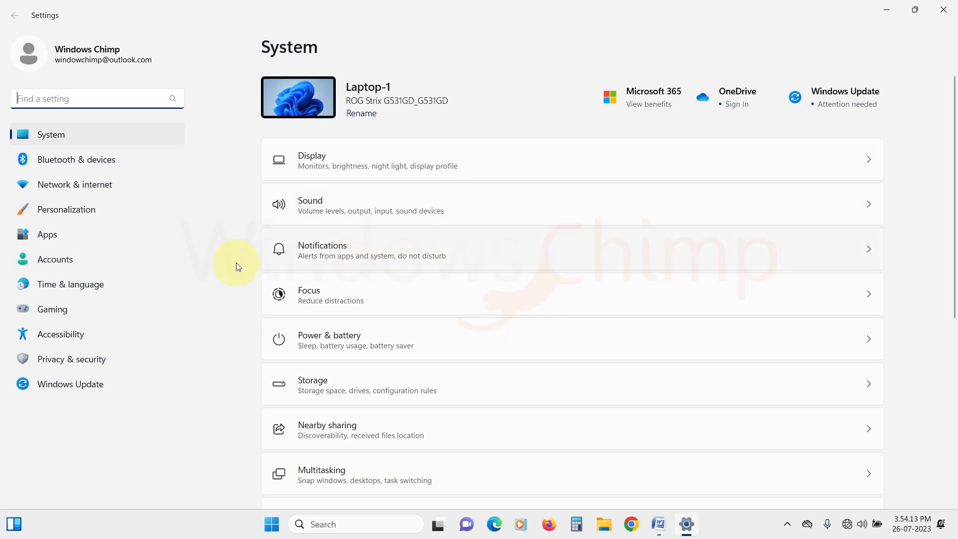
left_click(56, 235)
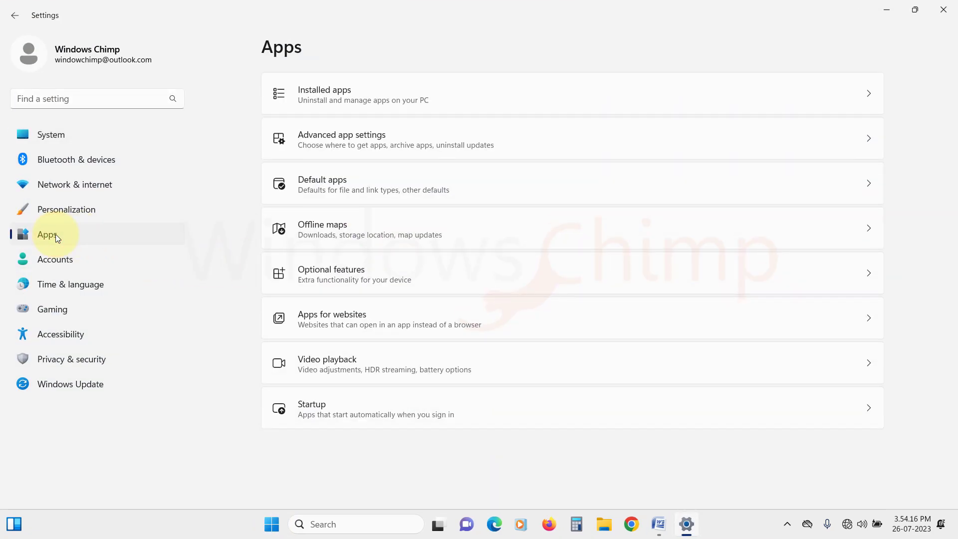
left_click(332, 94)
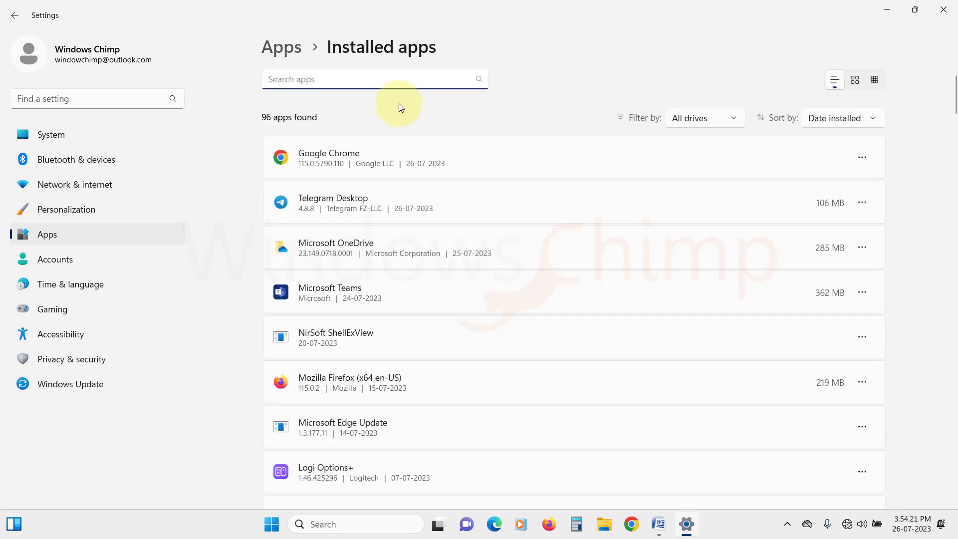
scroll(449, 299, "down", 15)
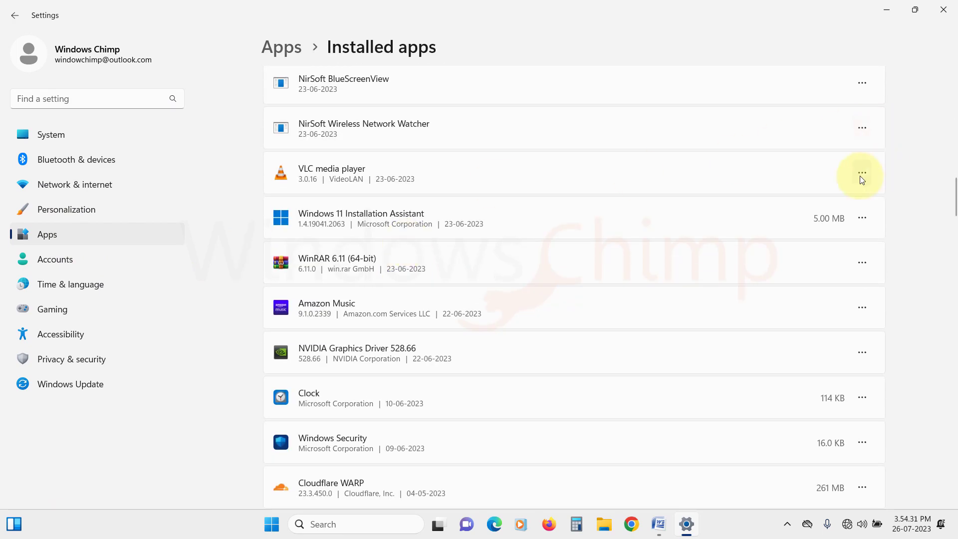
left_click(861, 176)
left_click(764, 215)
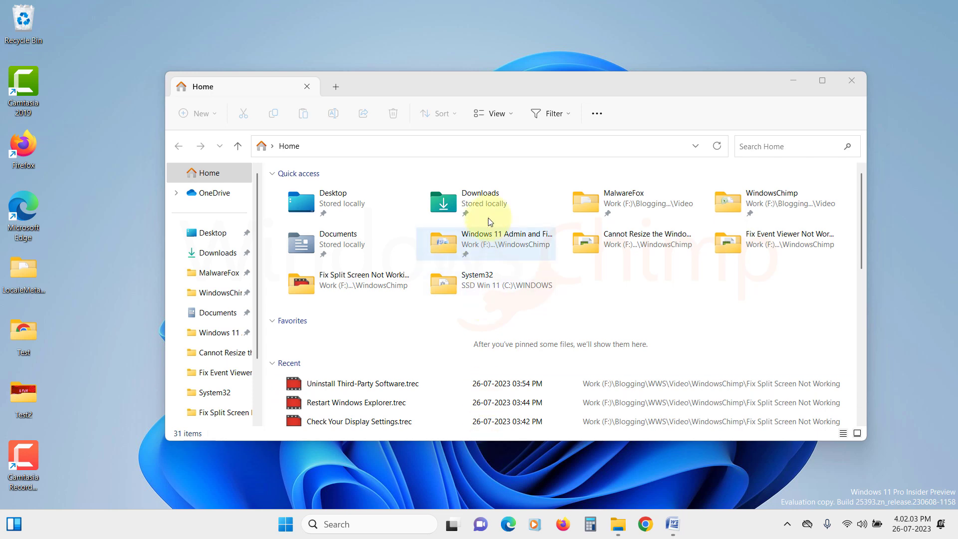
Snap the File Explorer window to the left half, then the right half, with Win+arrow.
left_click(473, 81)
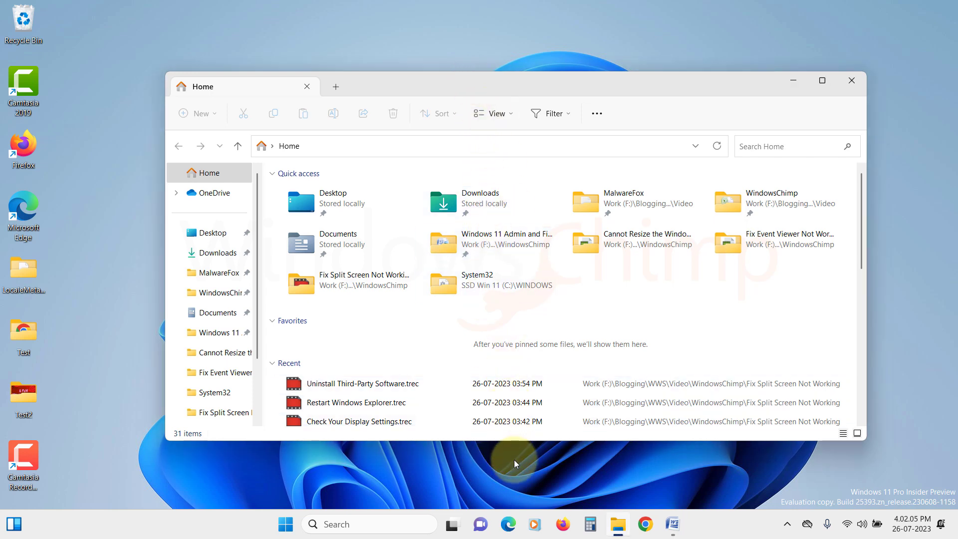
key("super+Left")
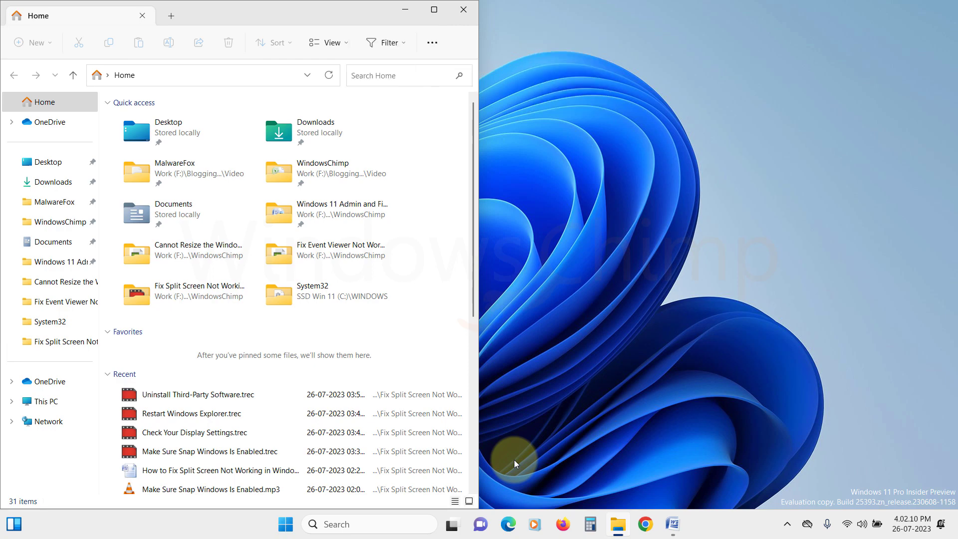
key("super+Right")
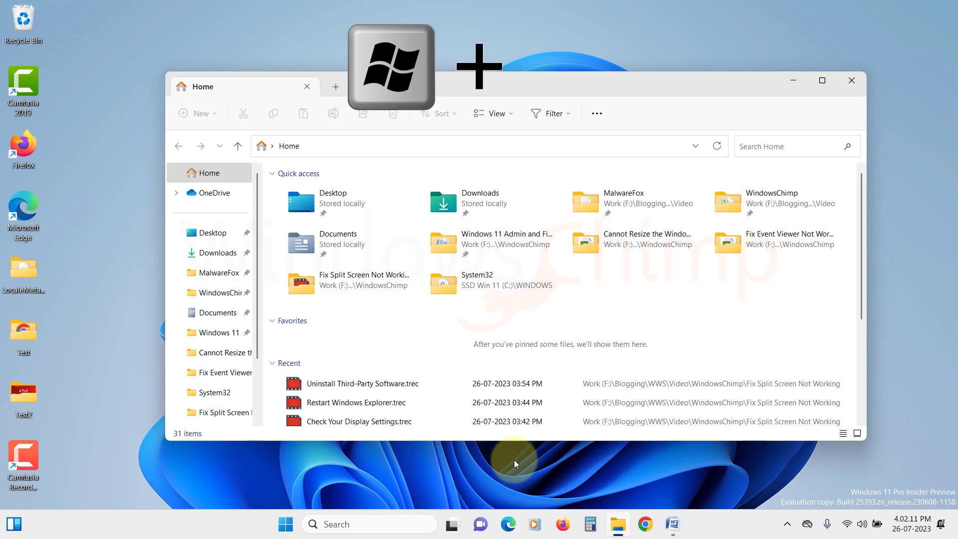
key("super+Right")
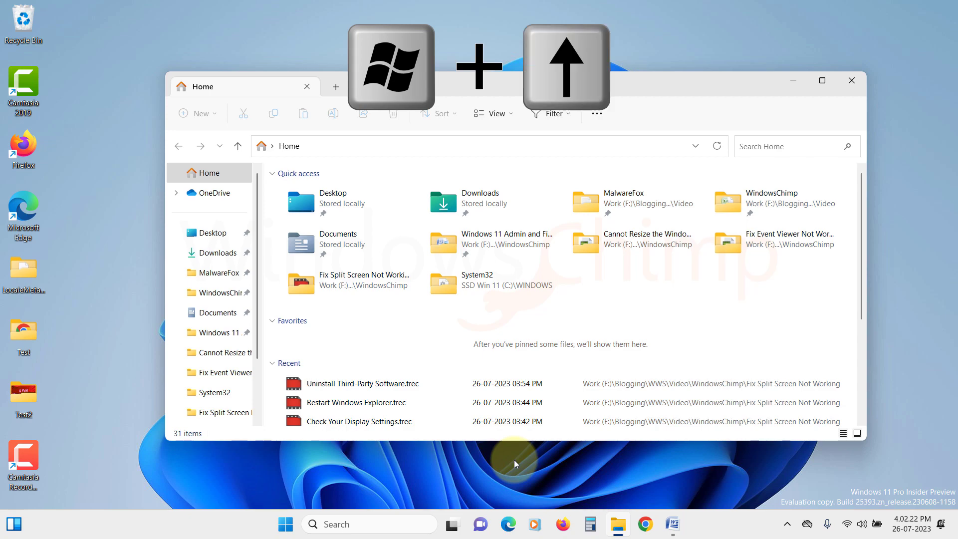
Maximize the window, snap it to the top half, then restore its floating size.
key("super+Up")
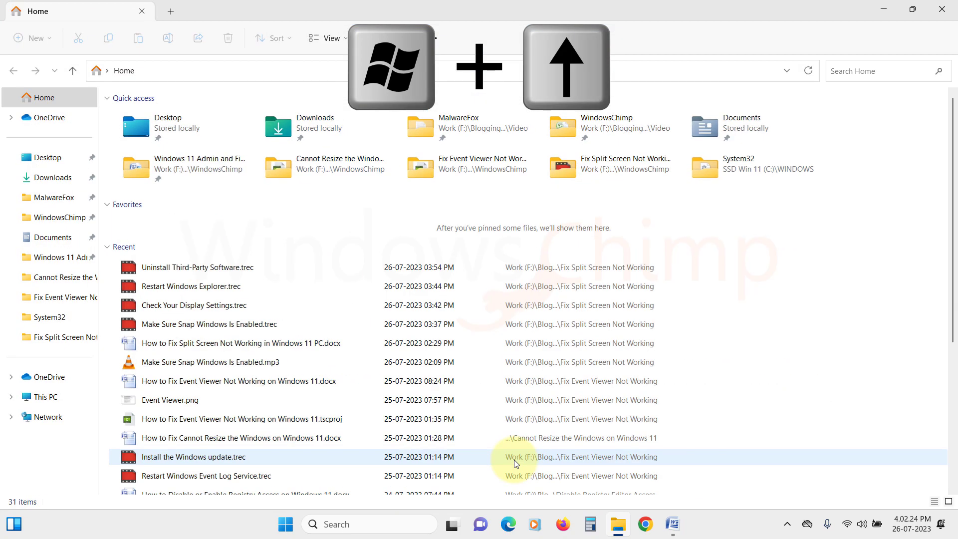
key("super+Up")
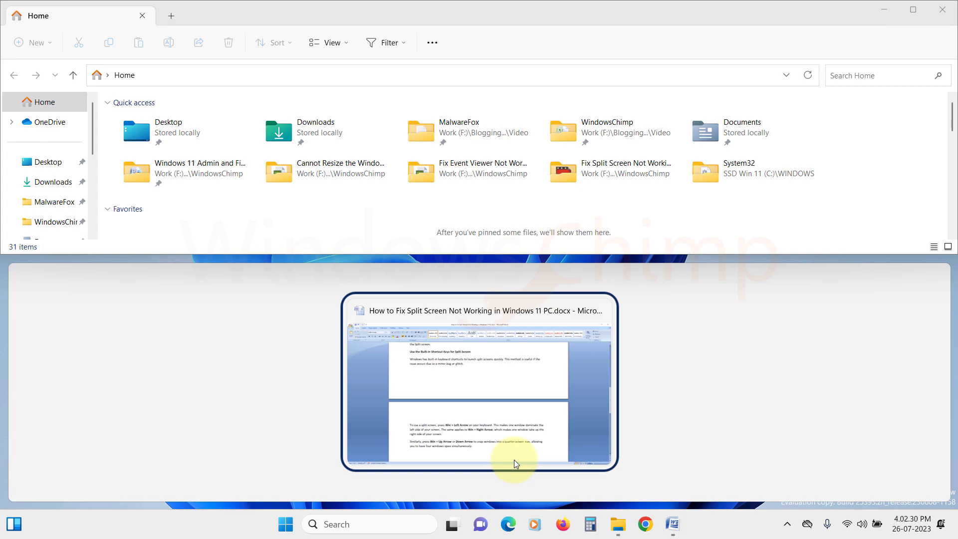
key("Escape")
key("super+Down")
key("super+Down")
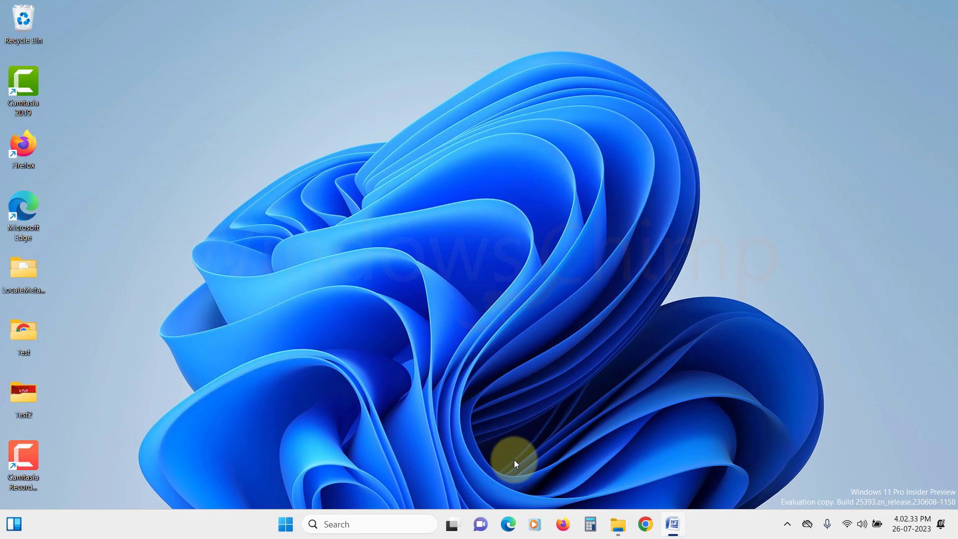